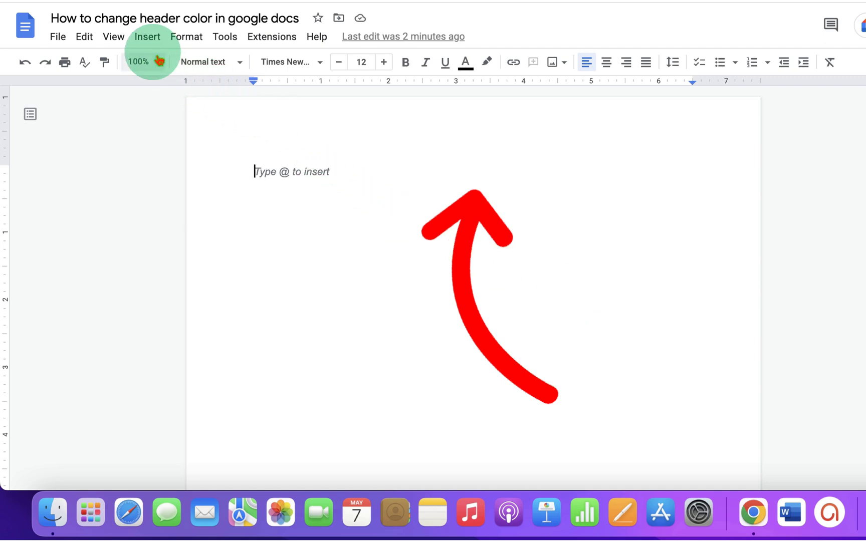
- Add a header to the blank document
{"action": "left_click", "coordinate": [150, 40]}
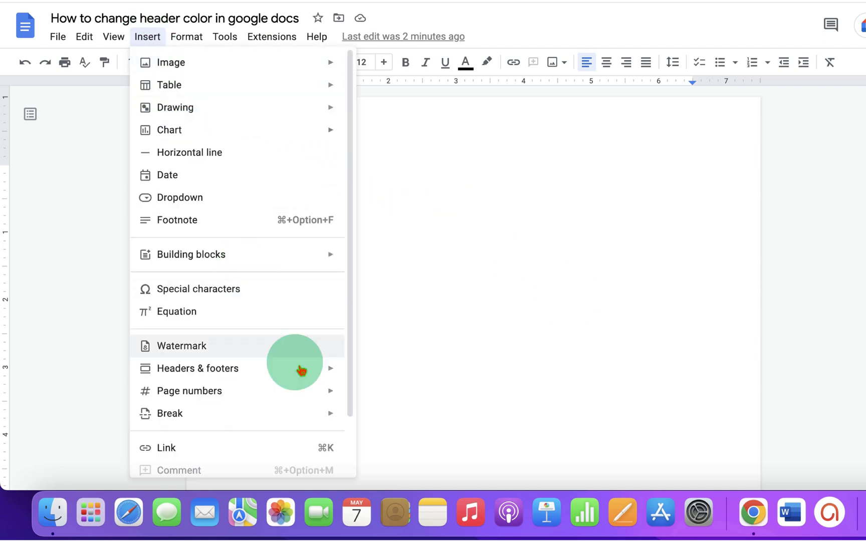
{"action": "mouse_move", "coordinate": [307, 376]}
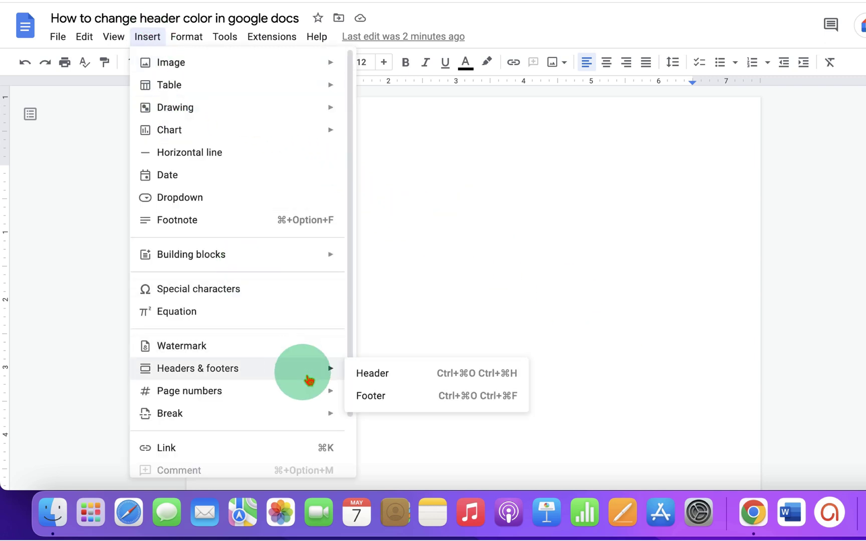
{"action": "left_click", "coordinate": [429, 382]}
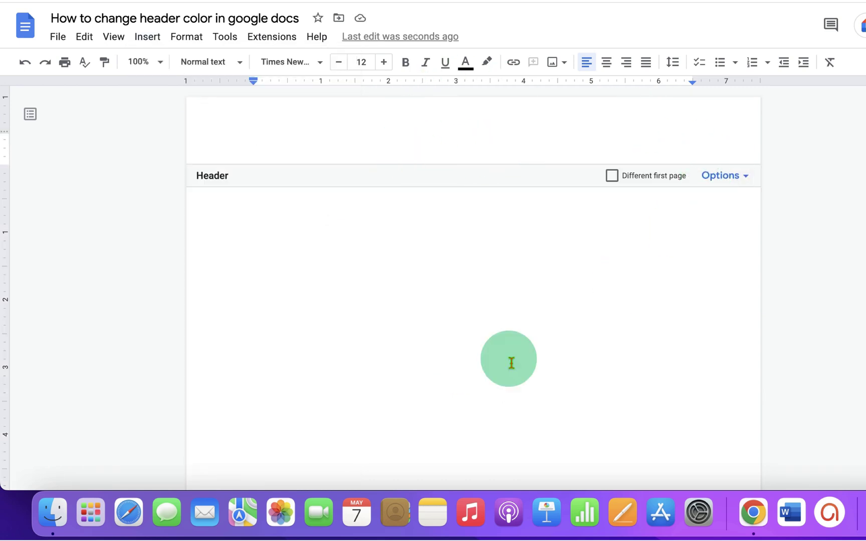
- Start a new blank drawing from the Insert menu
{"action": "left_click", "coordinate": [150, 38]}
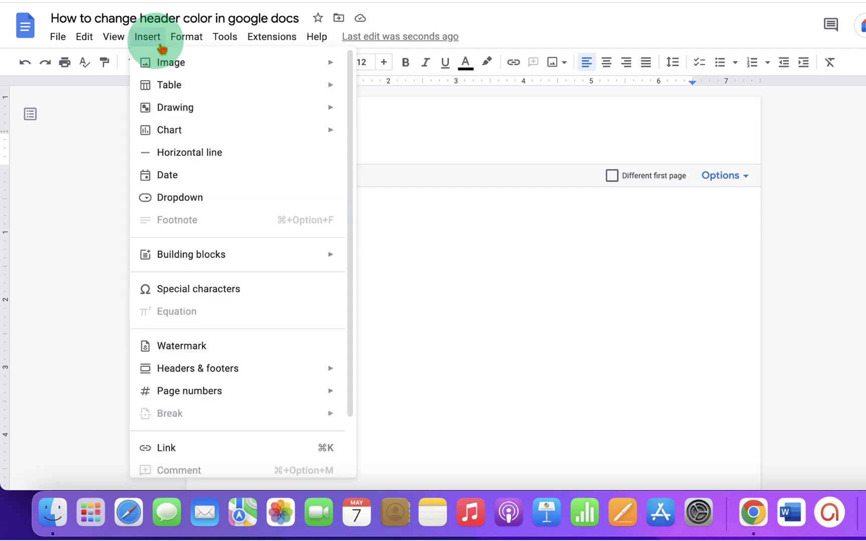
{"action": "left_click", "coordinate": [271, 110]}
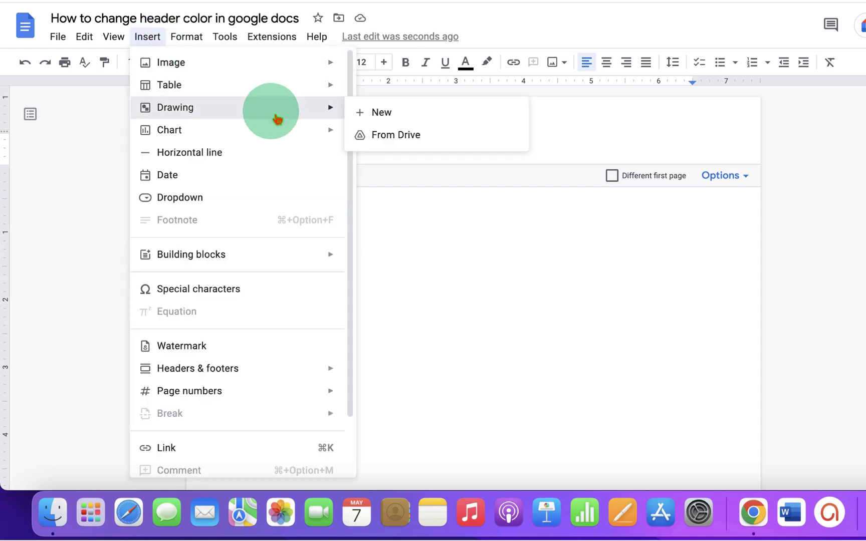
{"action": "left_click", "coordinate": [411, 119]}
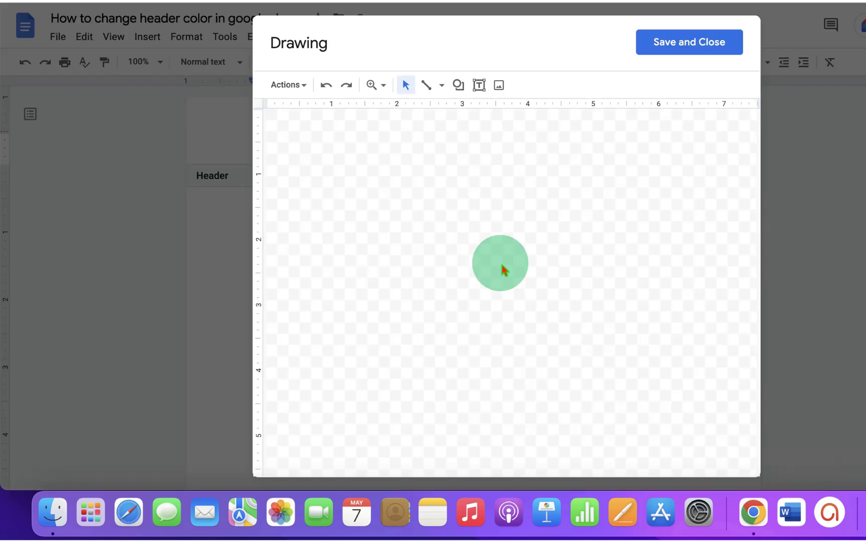
- Draw a rounded rectangle spanning the full canvas width near the top
{"action": "left_click", "coordinate": [467, 93]}
{"action": "left_click", "coordinate": [490, 108]}
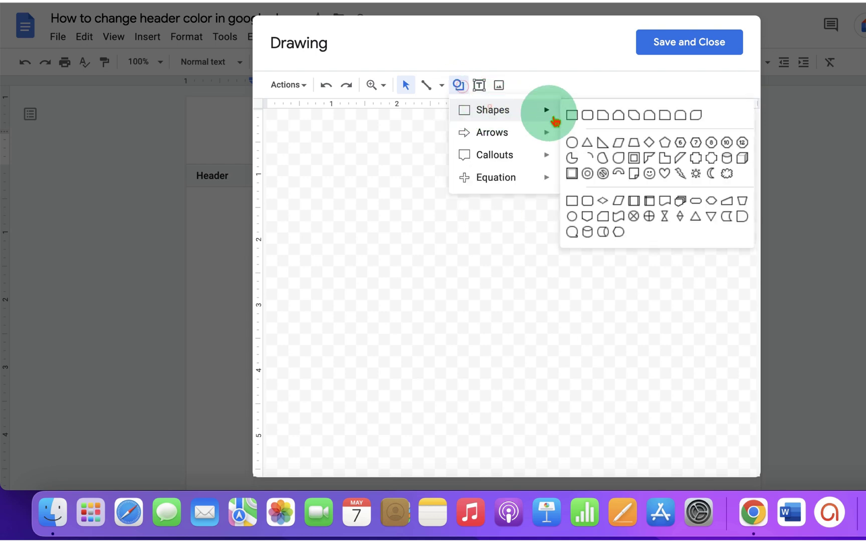
{"action": "left_click", "coordinate": [588, 118]}
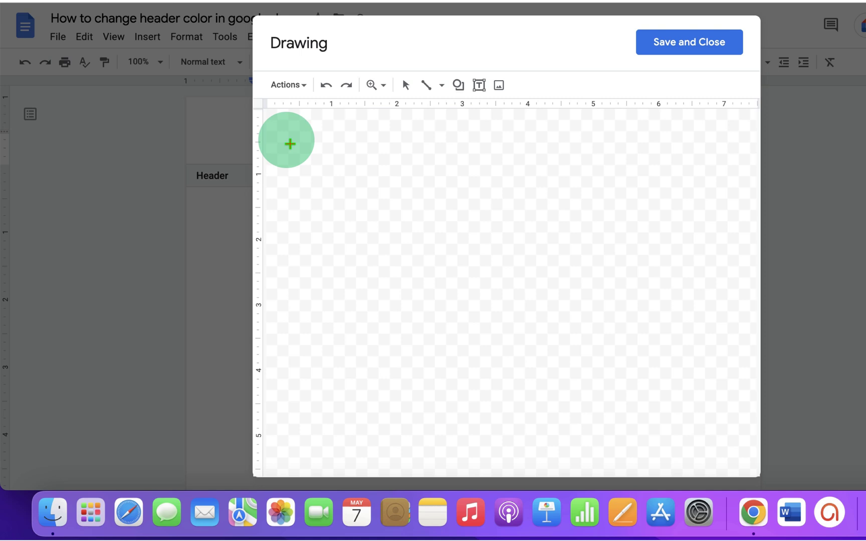
{"action": "left_click_drag", "start_coordinate": [270, 145], "coordinate": [755, 191]}
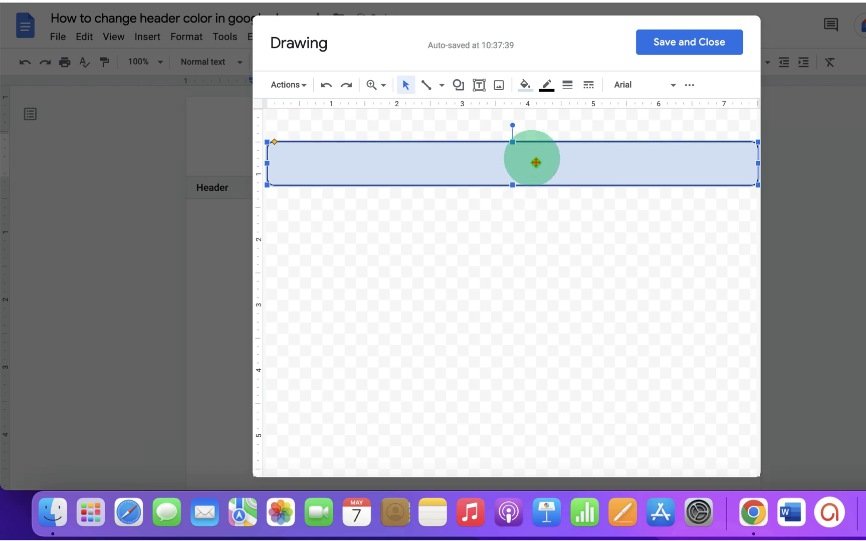
- Fill the rectangle with a red gradient, replacing a brief solid yellow fill
{"action": "left_click", "coordinate": [531, 88]}
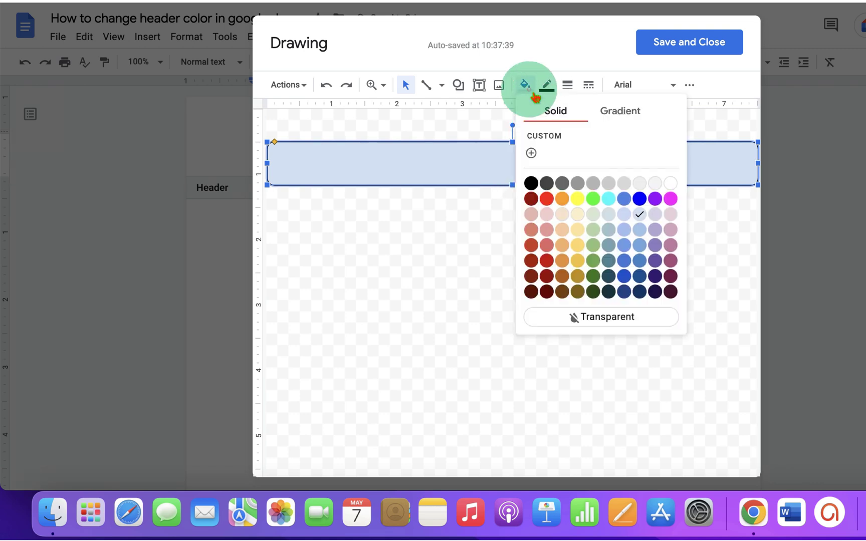
{"action": "left_click", "coordinate": [584, 206]}
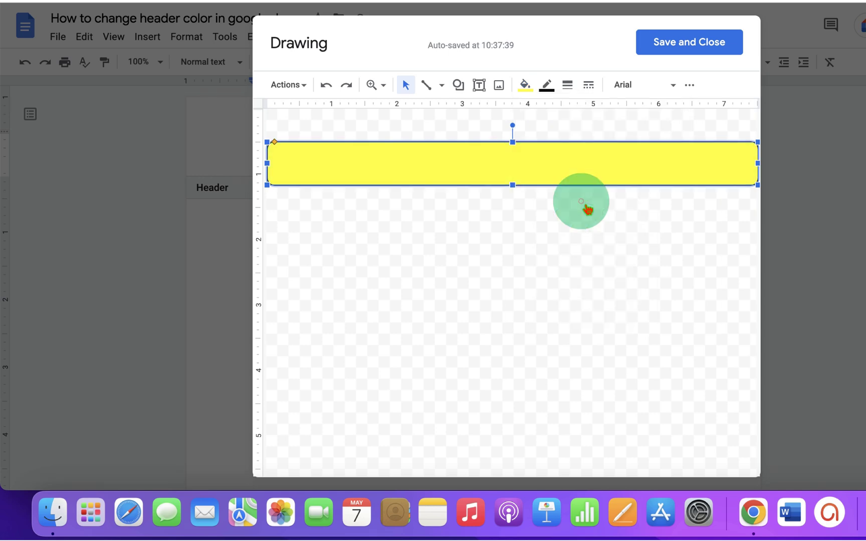
{"action": "left_click", "coordinate": [526, 85]}
{"action": "left_click", "coordinate": [632, 124]}
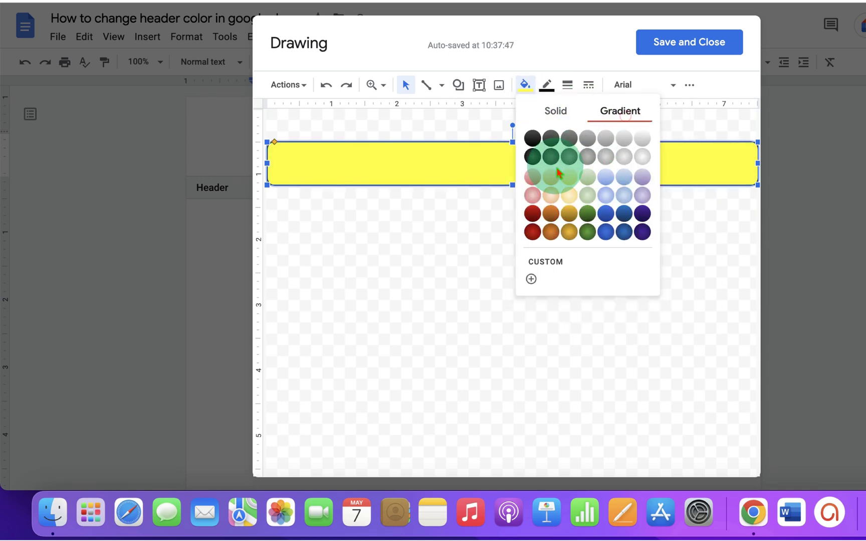
{"action": "left_click", "coordinate": [539, 188]}
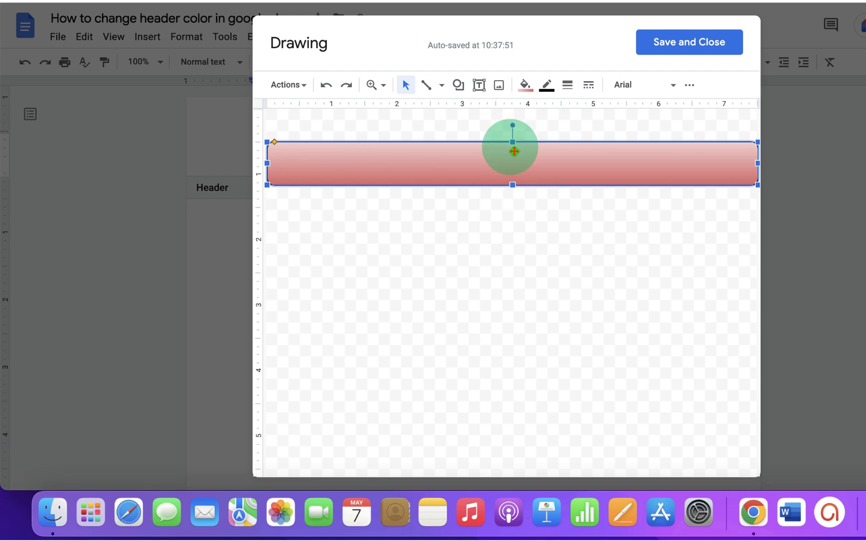
{"action": "left_click", "coordinate": [525, 85]}
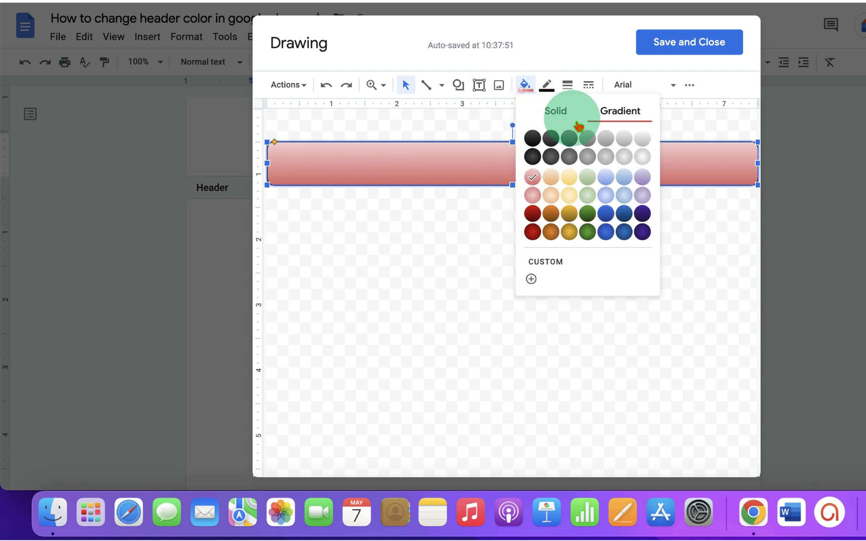
- Build a custom gradient with yellow, green and cyan colour stops
{"action": "left_click", "coordinate": [531, 279]}
{"action": "left_click", "coordinate": [486, 283]}
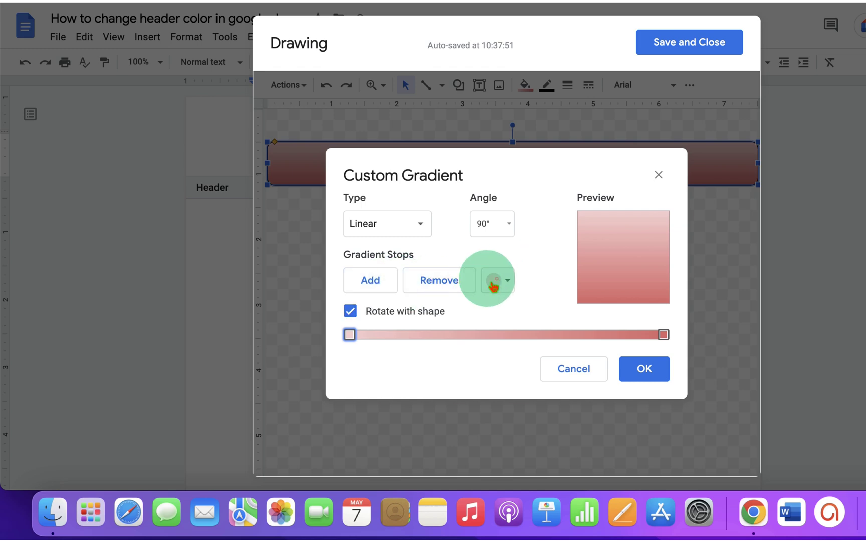
{"action": "left_click", "coordinate": [542, 373]}
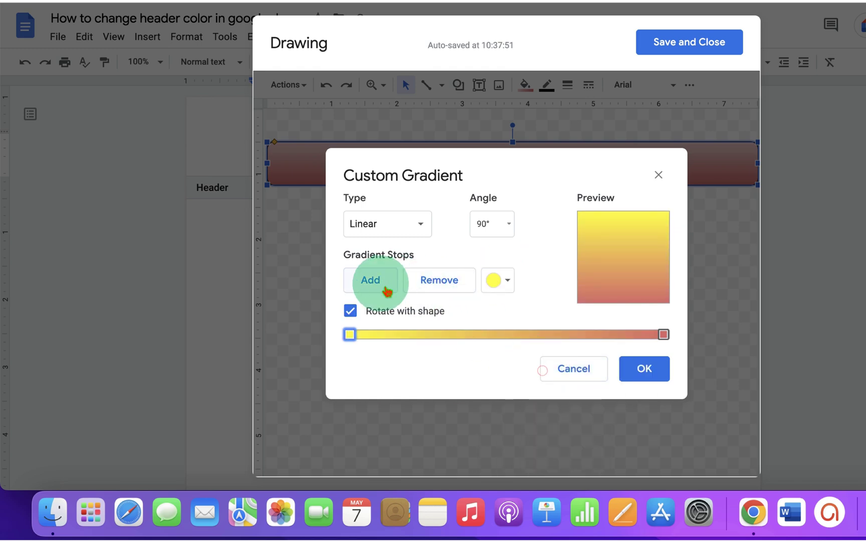
{"action": "left_click", "coordinate": [369, 289]}
{"action": "left_click", "coordinate": [495, 280]}
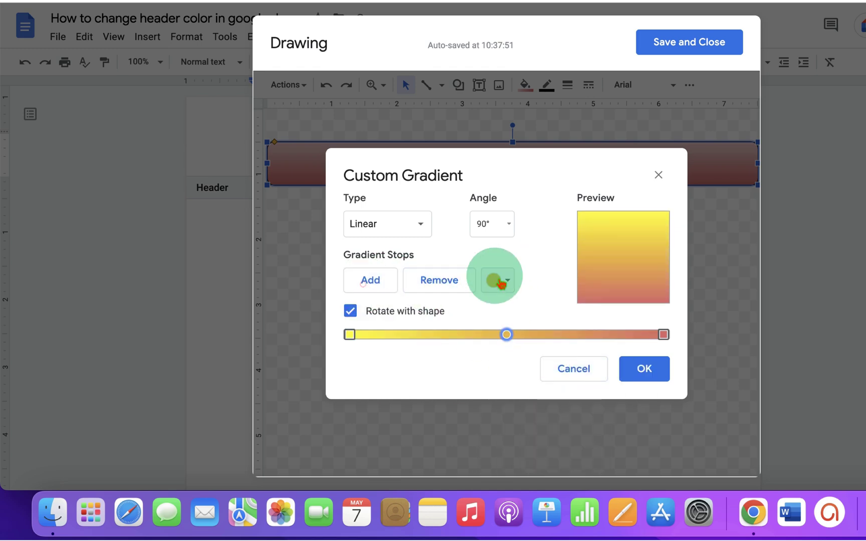
{"action": "left_click", "coordinate": [560, 372]}
{"action": "left_click", "coordinate": [373, 288]}
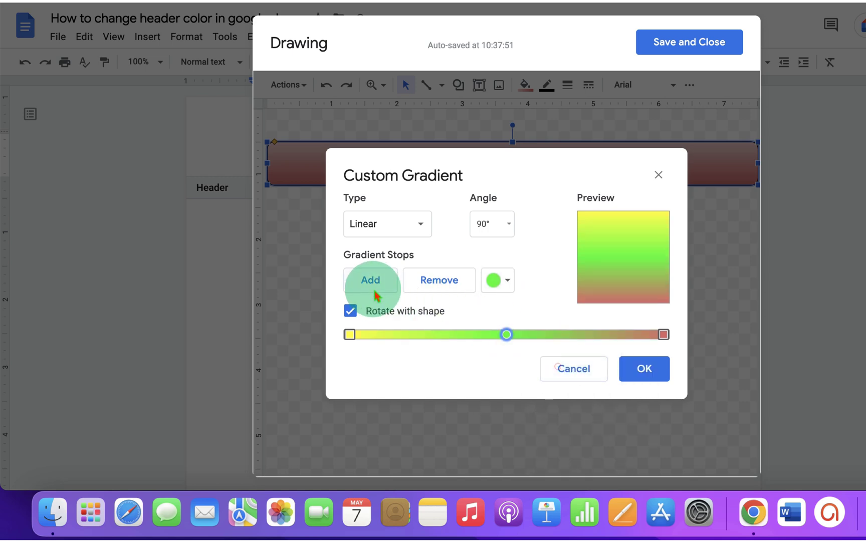
{"action": "left_click", "coordinate": [496, 281]}
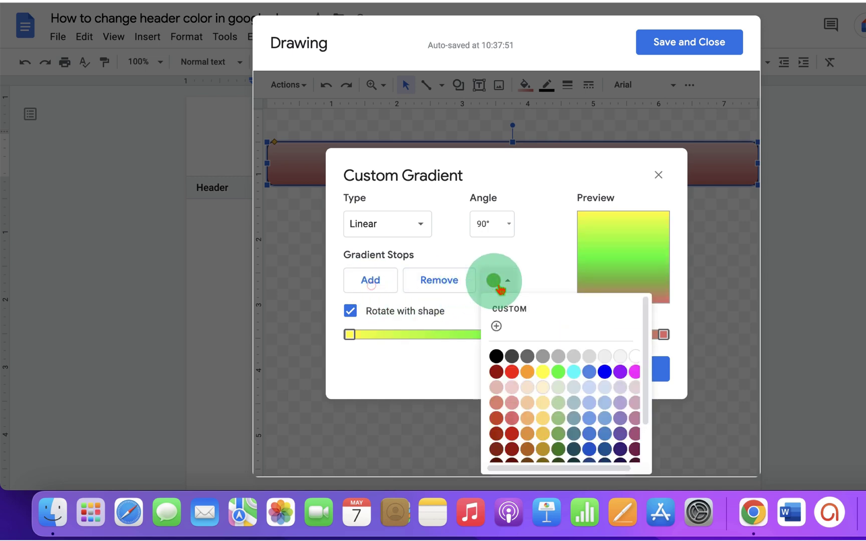
{"action": "left_click", "coordinate": [573, 371]}
{"action": "left_click", "coordinate": [396, 285]}
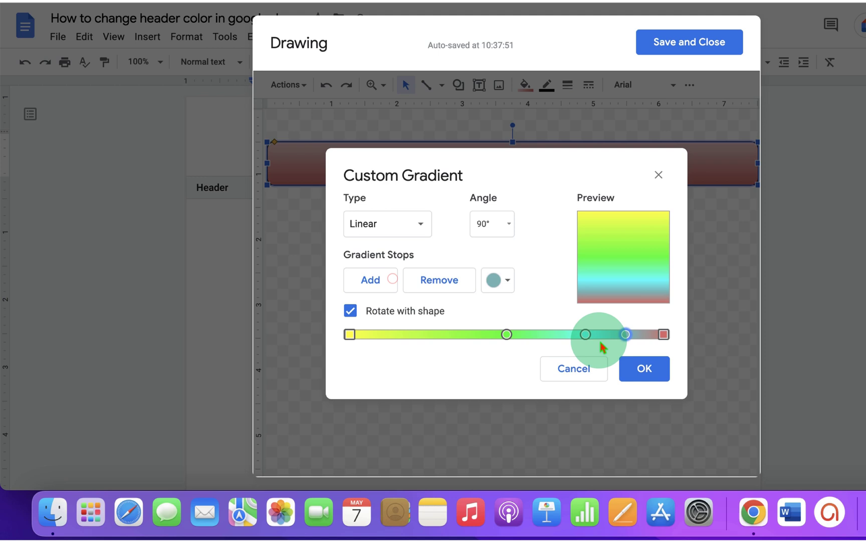
- Move the cyan stop to the right end, nudge green left, and set angle 135°
{"action": "left_click_drag", "start_coordinate": [625, 334], "coordinate": [663, 334]}
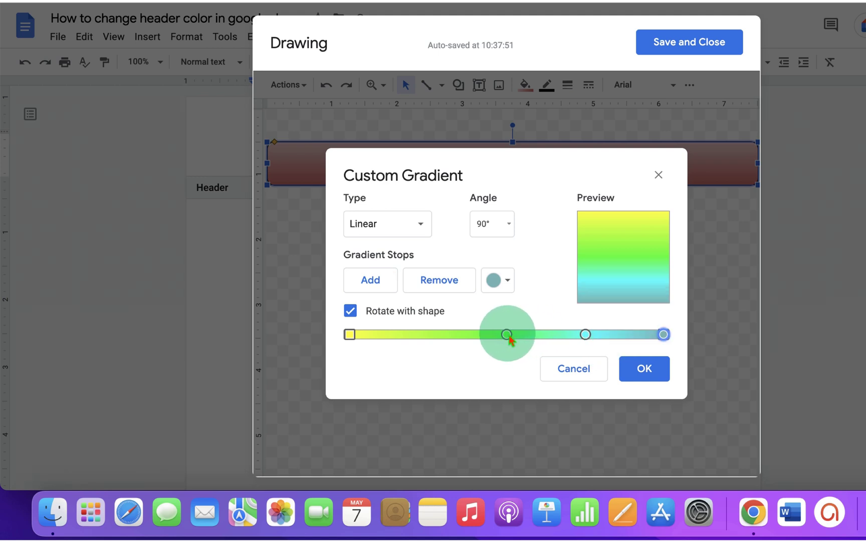
{"action": "left_click_drag", "start_coordinate": [506, 334], "coordinate": [484, 335]}
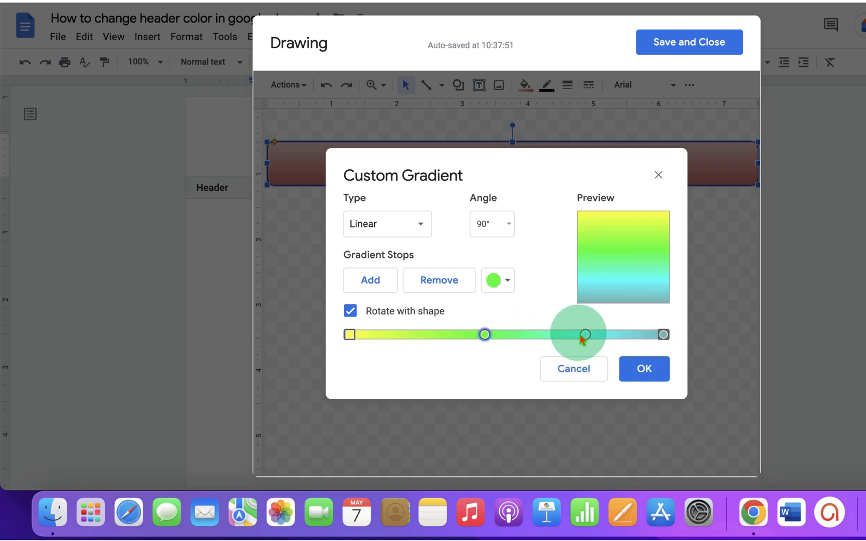
{"action": "left_click", "coordinate": [483, 224]}
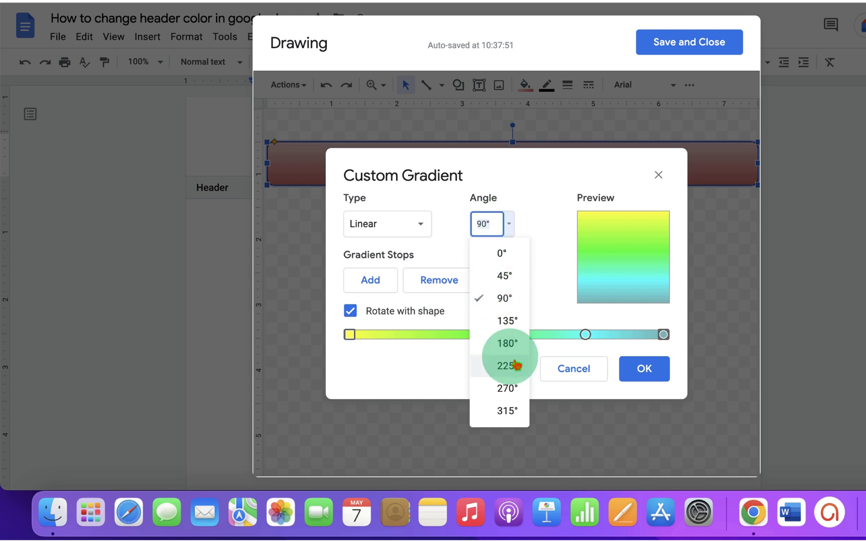
{"action": "left_click", "coordinate": [507, 321]}
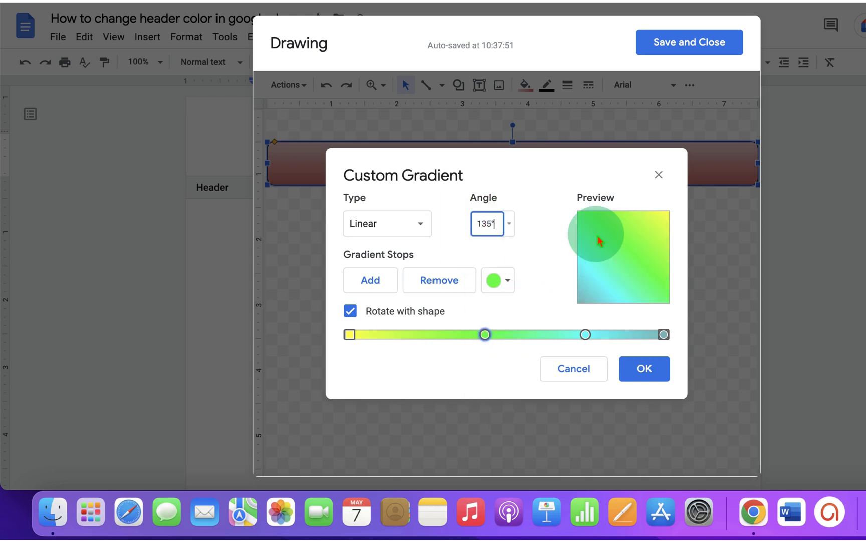
{"action": "left_click", "coordinate": [643, 368]}
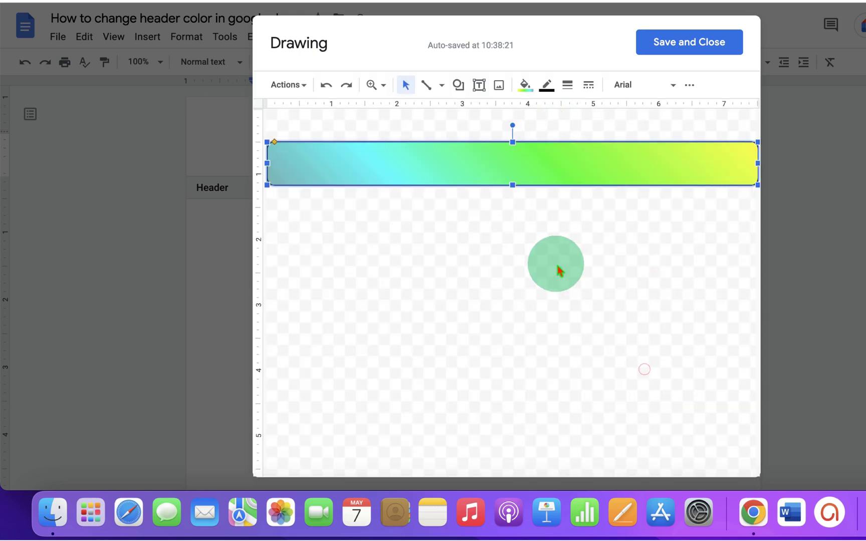
{"action": "left_click", "coordinate": [511, 284]}
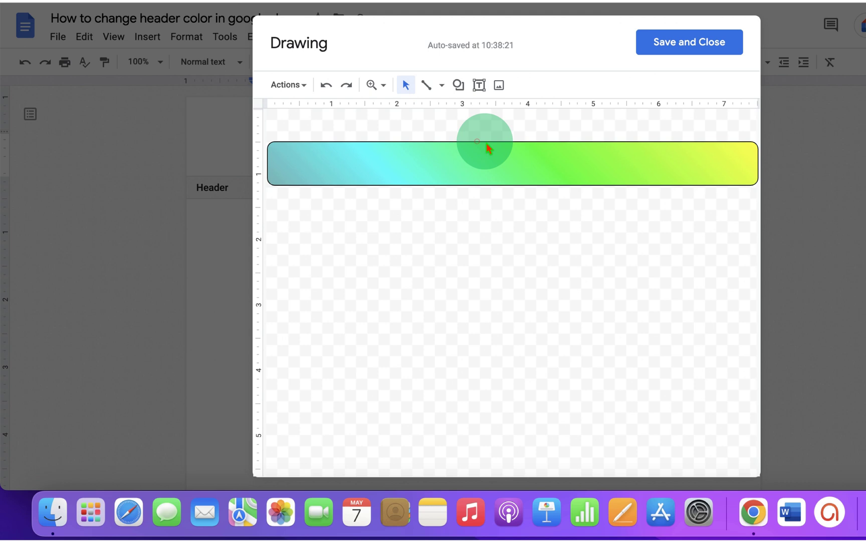
{"action": "left_click", "coordinate": [486, 184]}
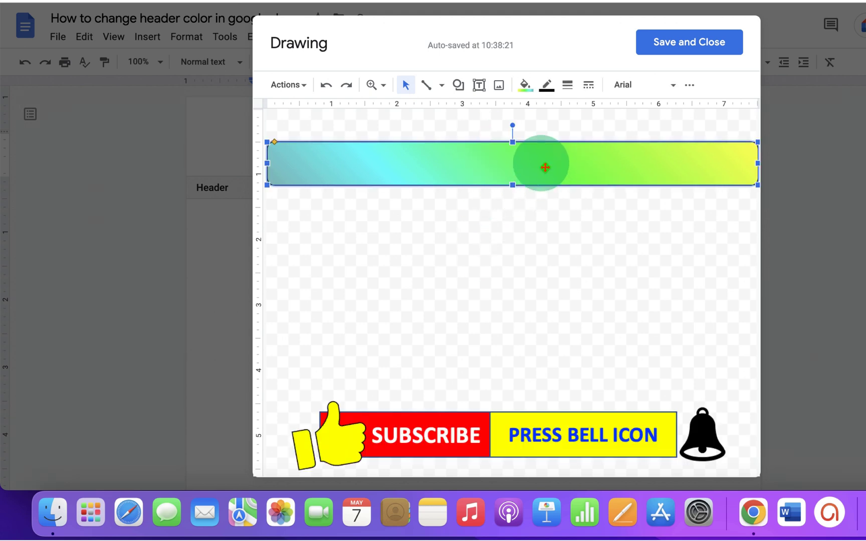
- Give the gradient rectangle a black border with 4px weight
{"action": "left_click", "coordinate": [547, 85]}
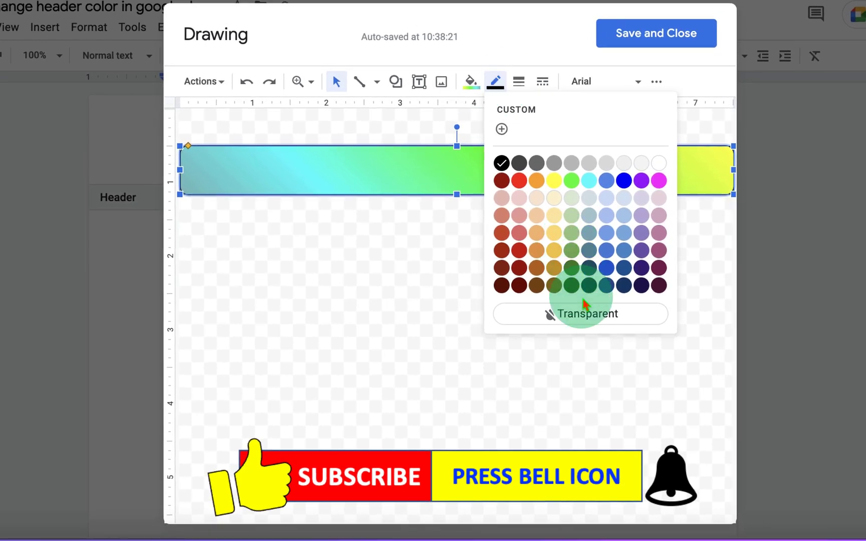
{"action": "left_click", "coordinate": [626, 291]}
{"action": "left_click", "coordinate": [591, 319]}
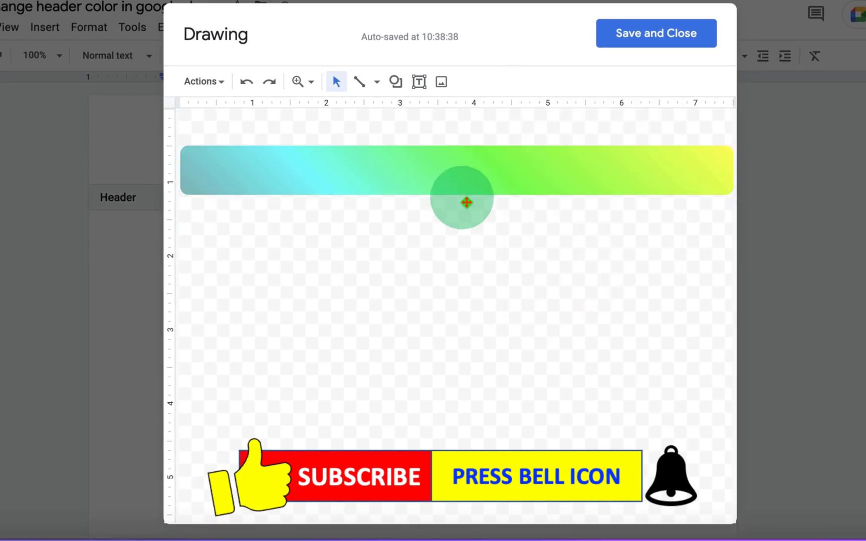
{"action": "left_click", "coordinate": [459, 177]}
{"action": "left_click", "coordinate": [496, 83]}
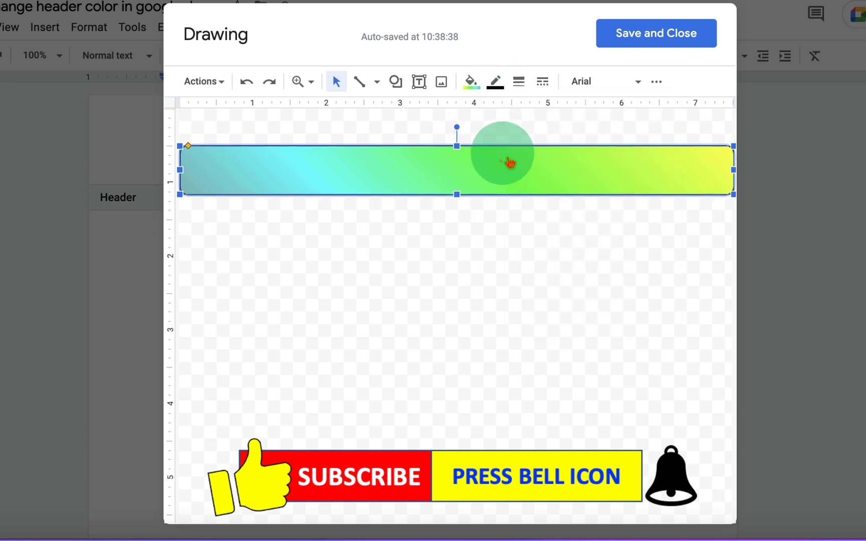
{"action": "left_click", "coordinate": [518, 81]}
{"action": "left_click", "coordinate": [549, 197]}
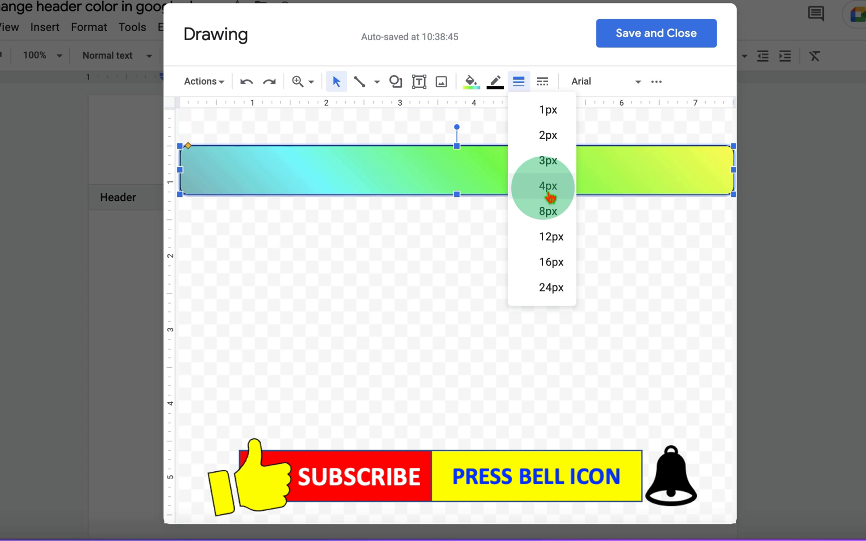
{"action": "left_click", "coordinate": [471, 280]}
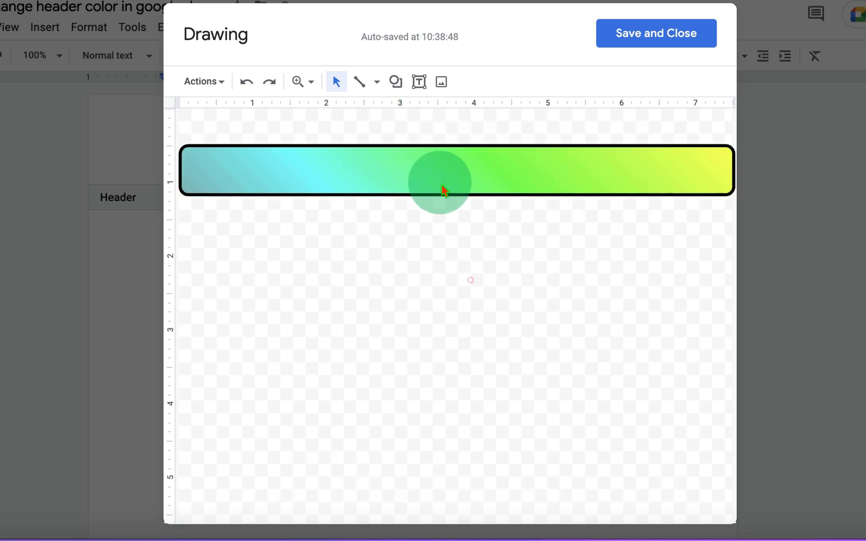
{"action": "left_click", "coordinate": [497, 154]}
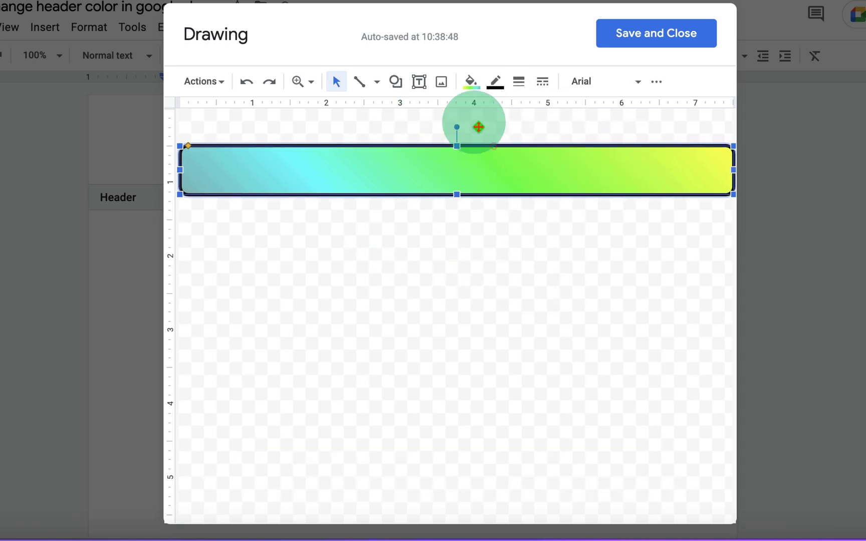
- Type HEADER inside the rectangle and centre-align it
{"action": "double_click", "coordinate": [470, 175]}
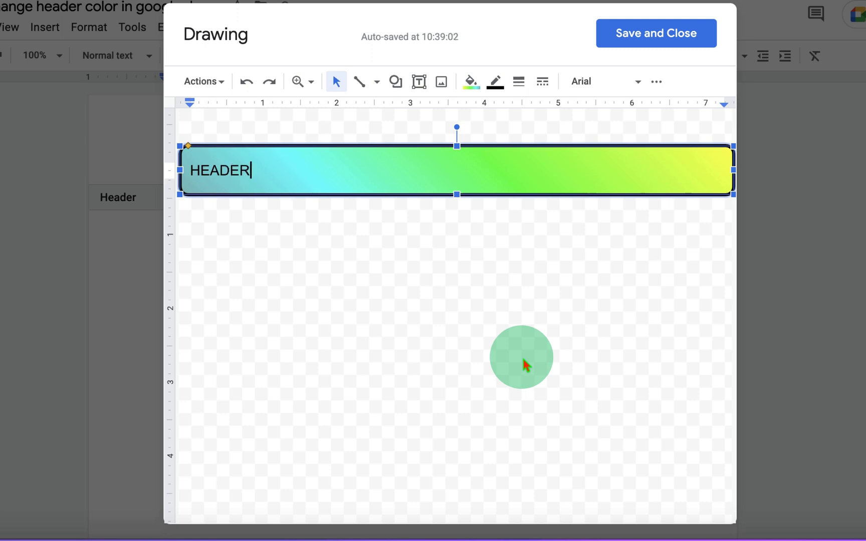
{"action": "left_click_drag", "start_coordinate": [282, 170], "coordinate": [164, 173]}
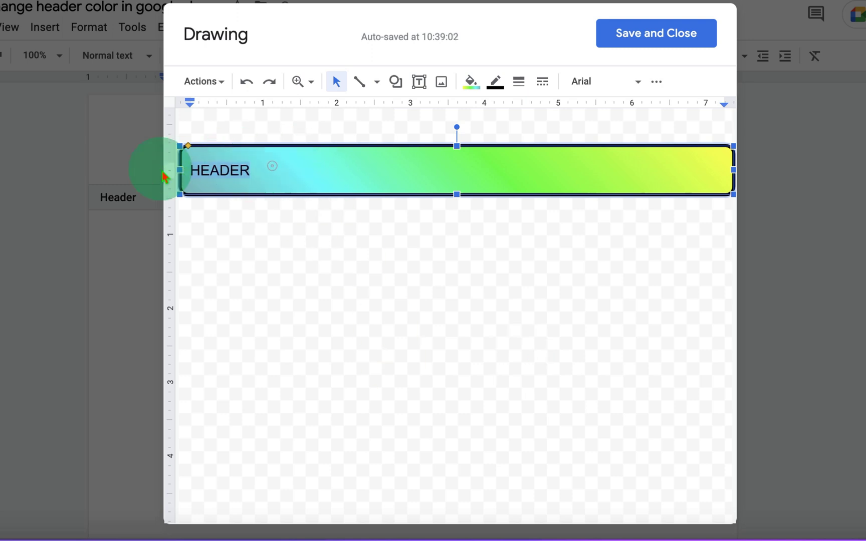
{"action": "left_click", "coordinate": [656, 81]}
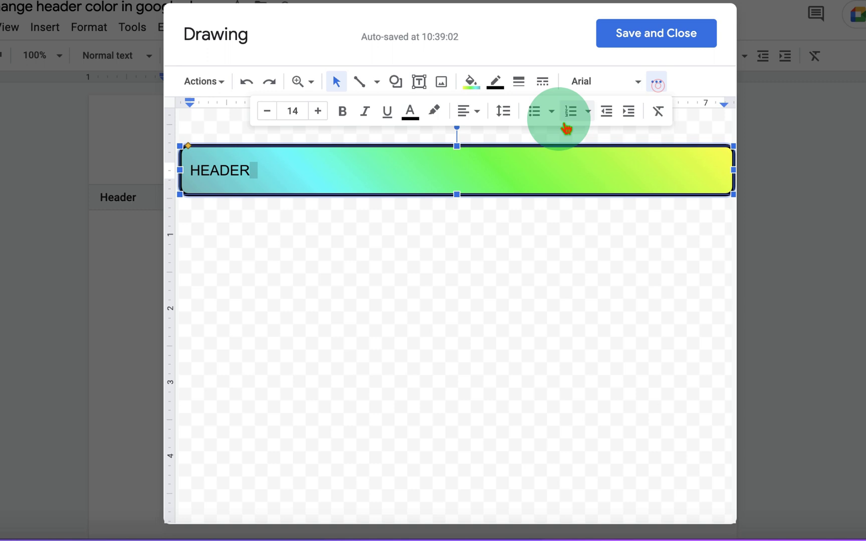
{"action": "left_click", "coordinate": [476, 111]}
{"action": "left_click", "coordinate": [489, 133]}
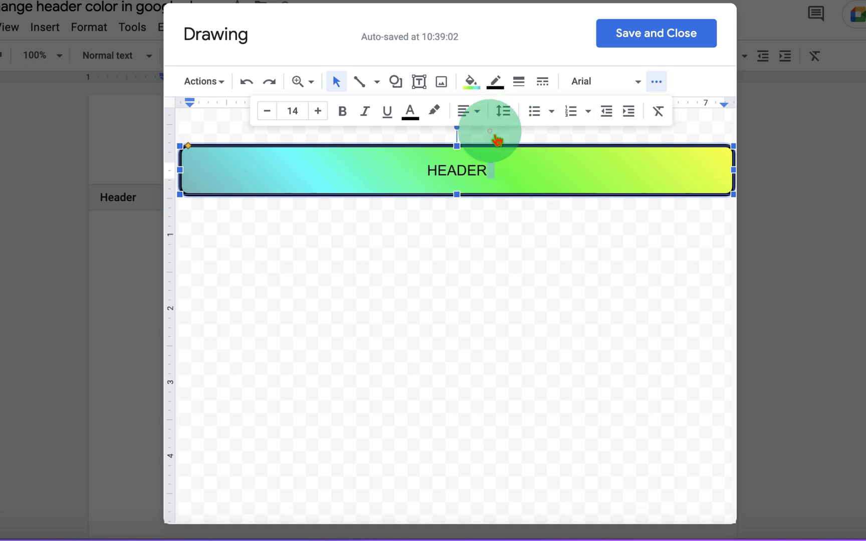
- Make HEADER size 24, bold and white, keeping it centred
{"action": "left_click", "coordinate": [294, 112]}
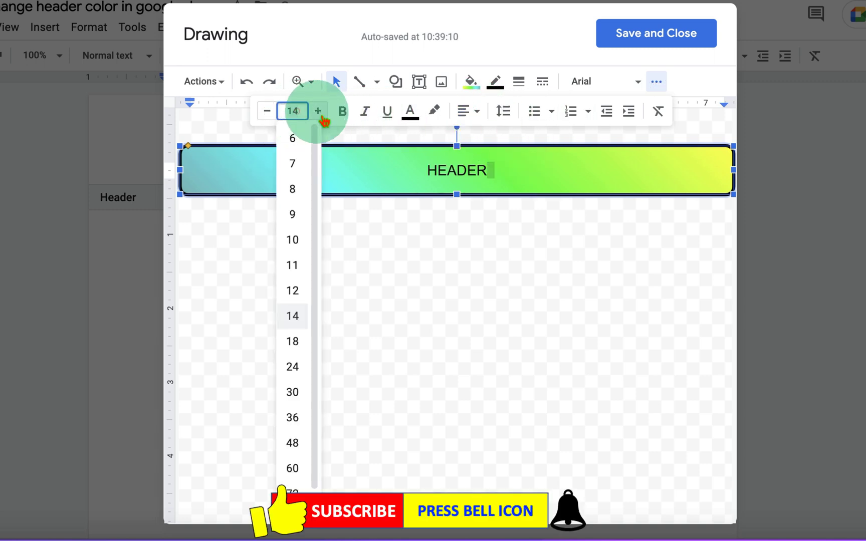
{"action": "left_click", "coordinate": [295, 377]}
{"action": "left_click", "coordinate": [354, 119]}
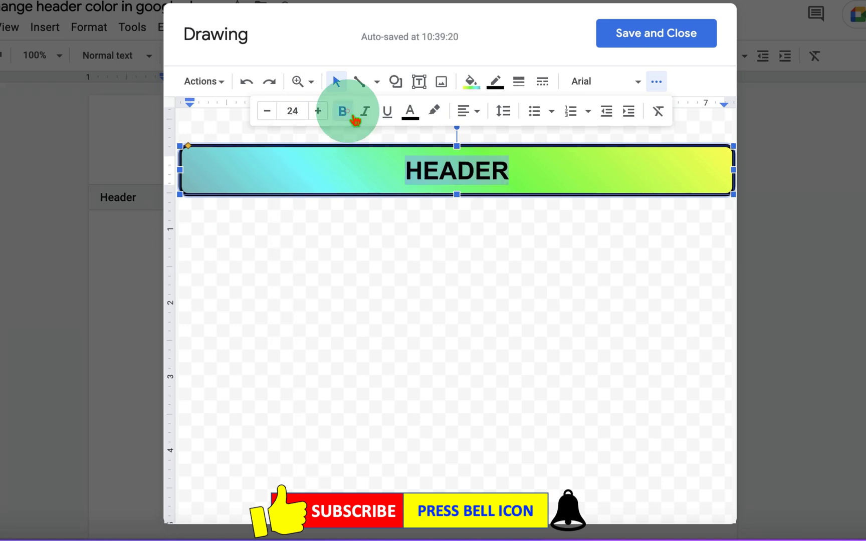
{"action": "left_click", "coordinate": [414, 121]}
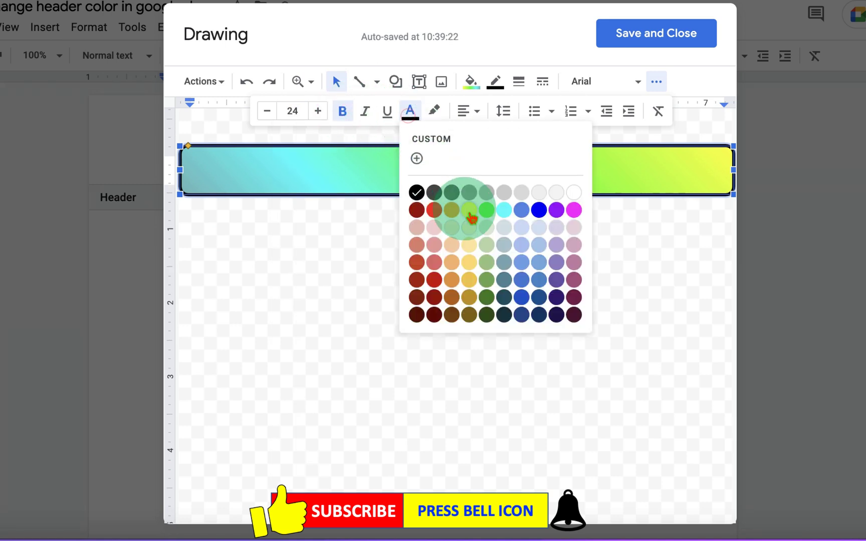
{"action": "left_click", "coordinate": [573, 193]}
{"action": "left_click", "coordinate": [471, 111]}
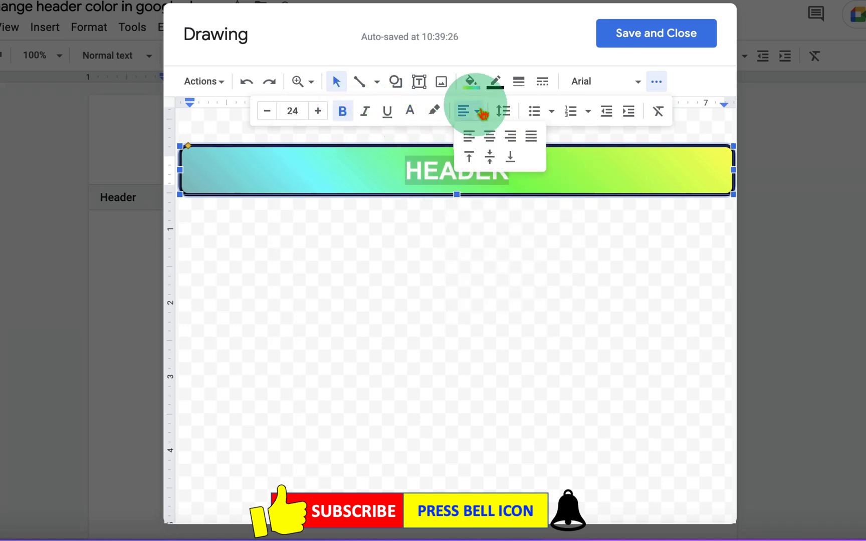
{"action": "left_click", "coordinate": [493, 139]}
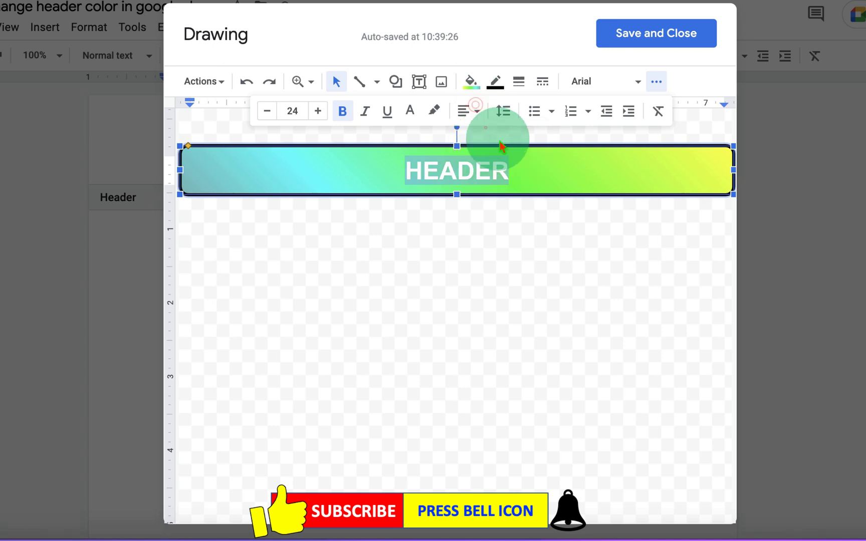
- Insert the drawing into the header in front of text, stretched edge to edge from the top-left
{"action": "left_click", "coordinate": [695, 40]}
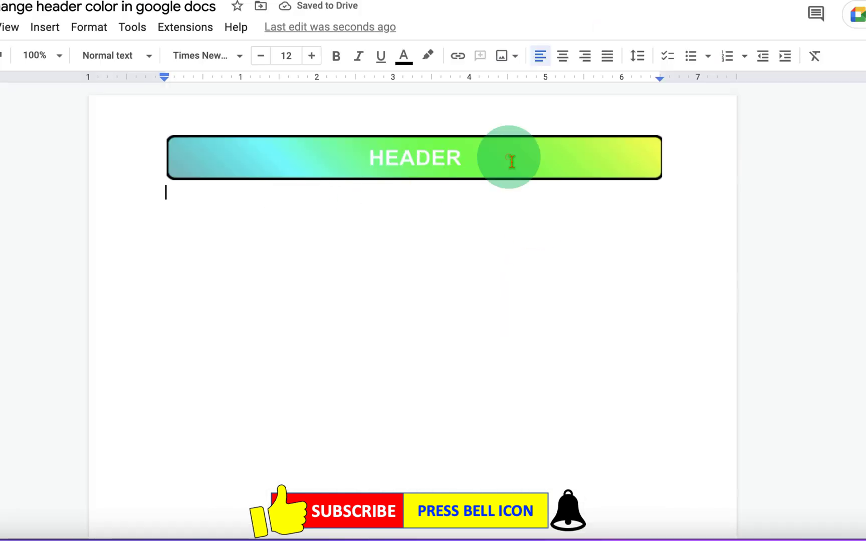
{"action": "left_click", "coordinate": [427, 161]}
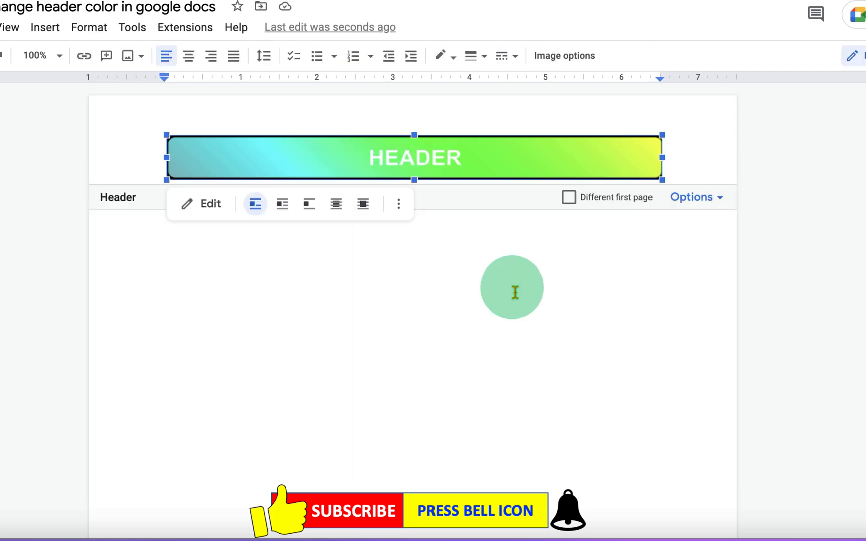
{"action": "left_click", "coordinate": [370, 215]}
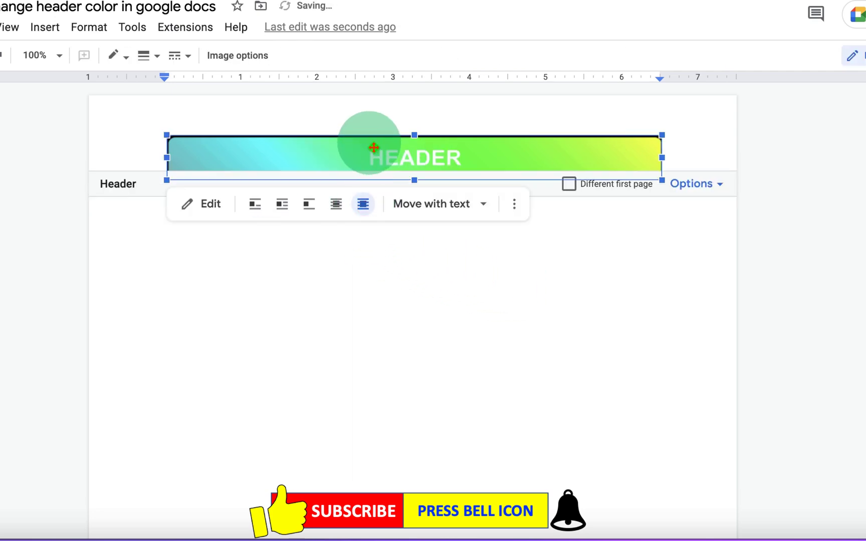
{"action": "left_click_drag", "start_coordinate": [373, 144], "coordinate": [294, 102]}
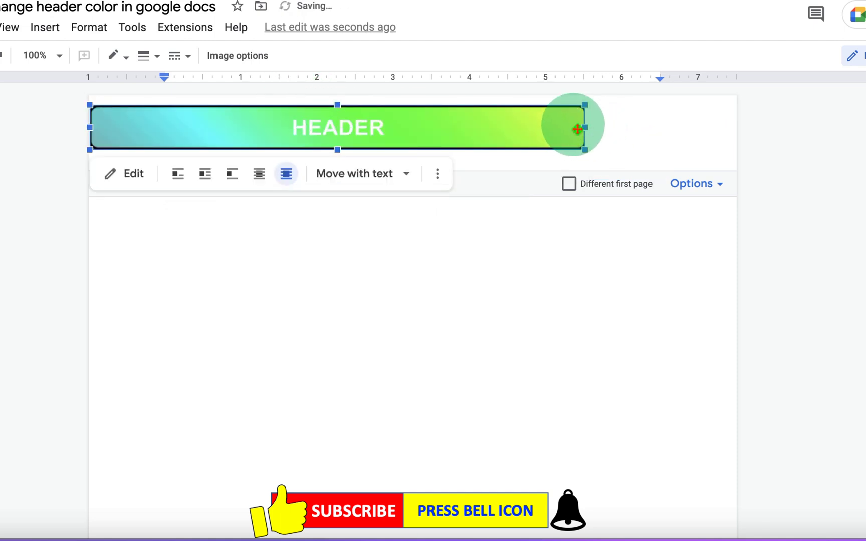
{"action": "left_click_drag", "start_coordinate": [589, 131], "coordinate": [735, 126]}
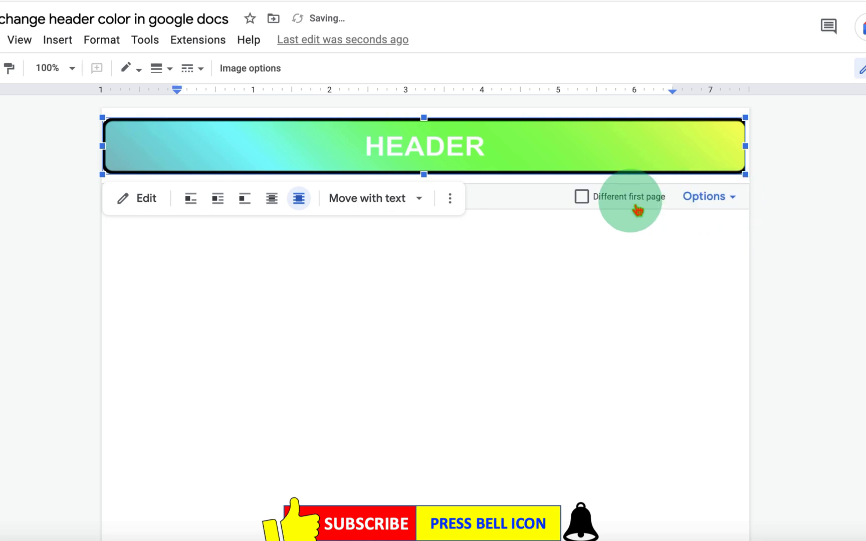
- Set the header margin to 0 inches from the top in Header format
{"action": "left_click", "coordinate": [724, 195]}
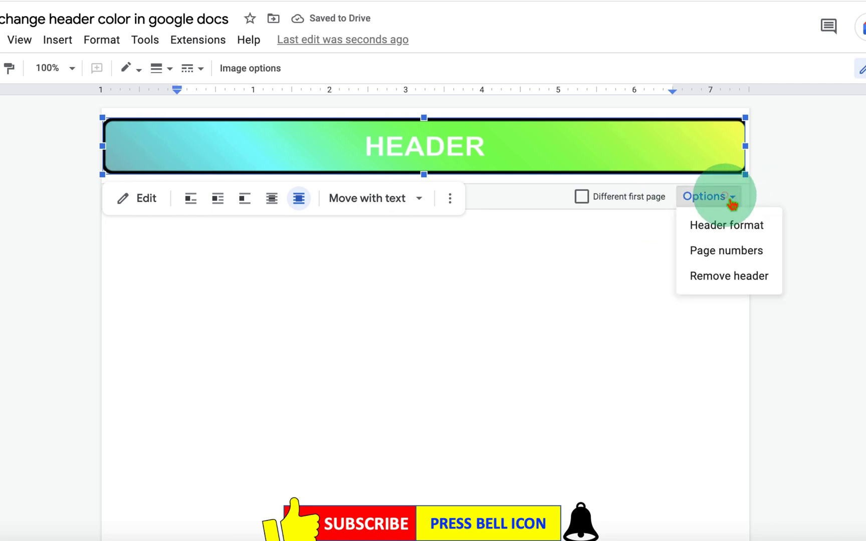
{"action": "left_click", "coordinate": [766, 239]}
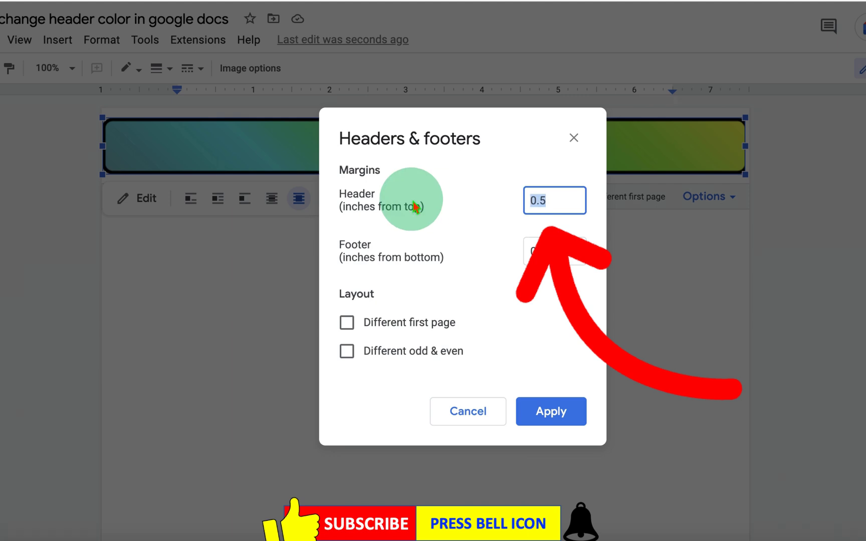
{"action": "type", "text": "0"}
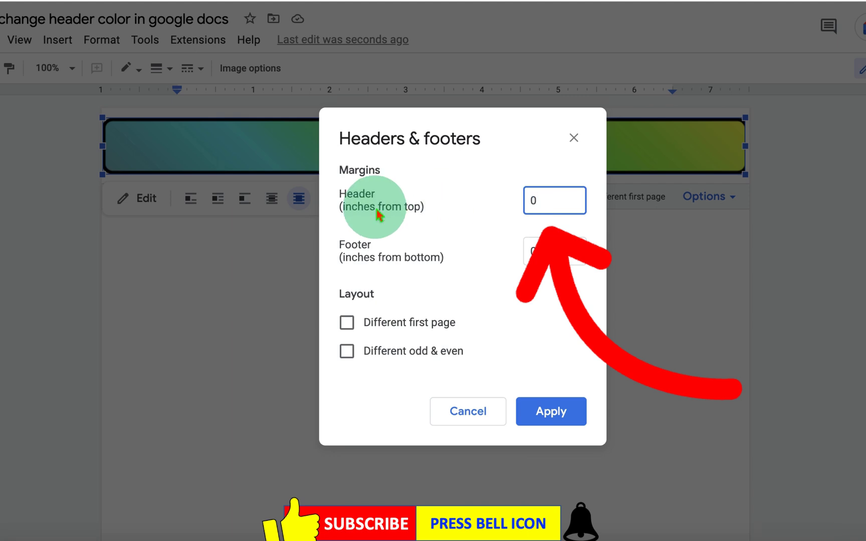
{"action": "left_click", "coordinate": [569, 410]}
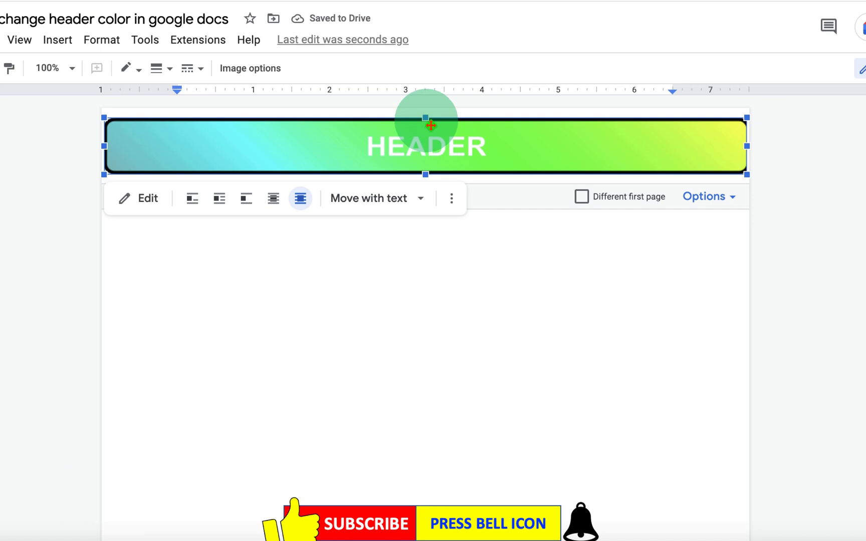
- Drag the banner's top handle up slightly to make it taller, then deselect it
{"action": "left_click_drag", "start_coordinate": [430, 123], "coordinate": [432, 113]}
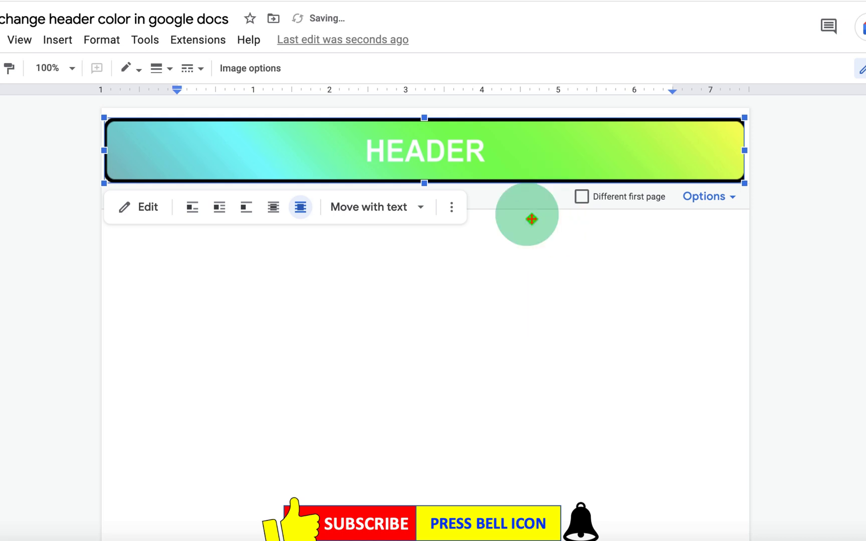
{"action": "left_click", "coordinate": [470, 331]}
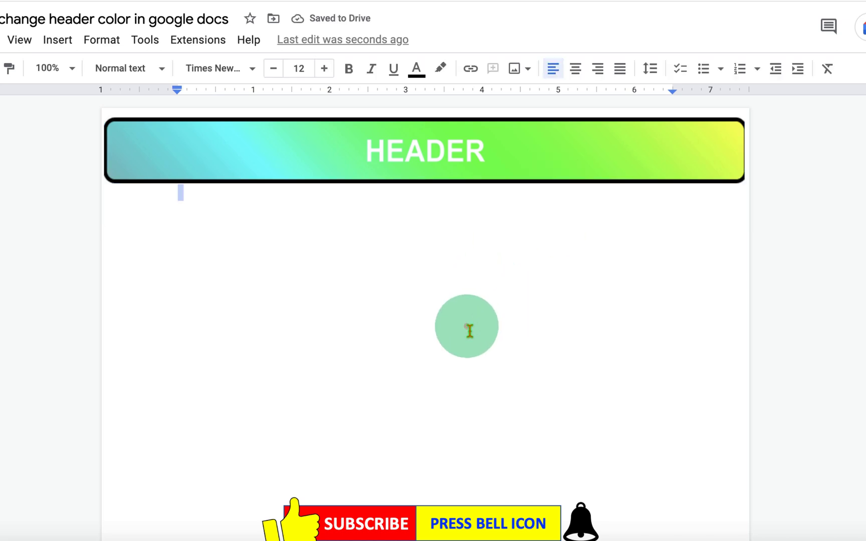